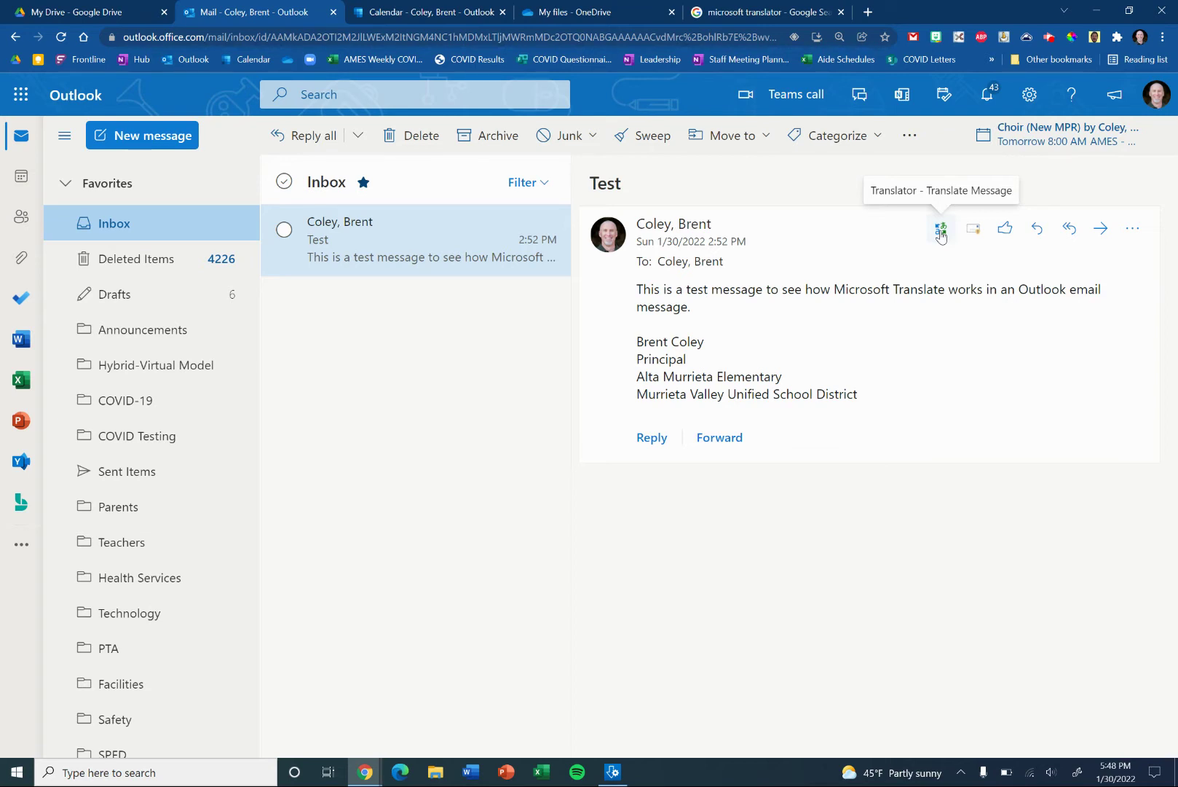
Search the Outlook add-ins store for "translator", review the results, and close the store
left_click(1137, 231)
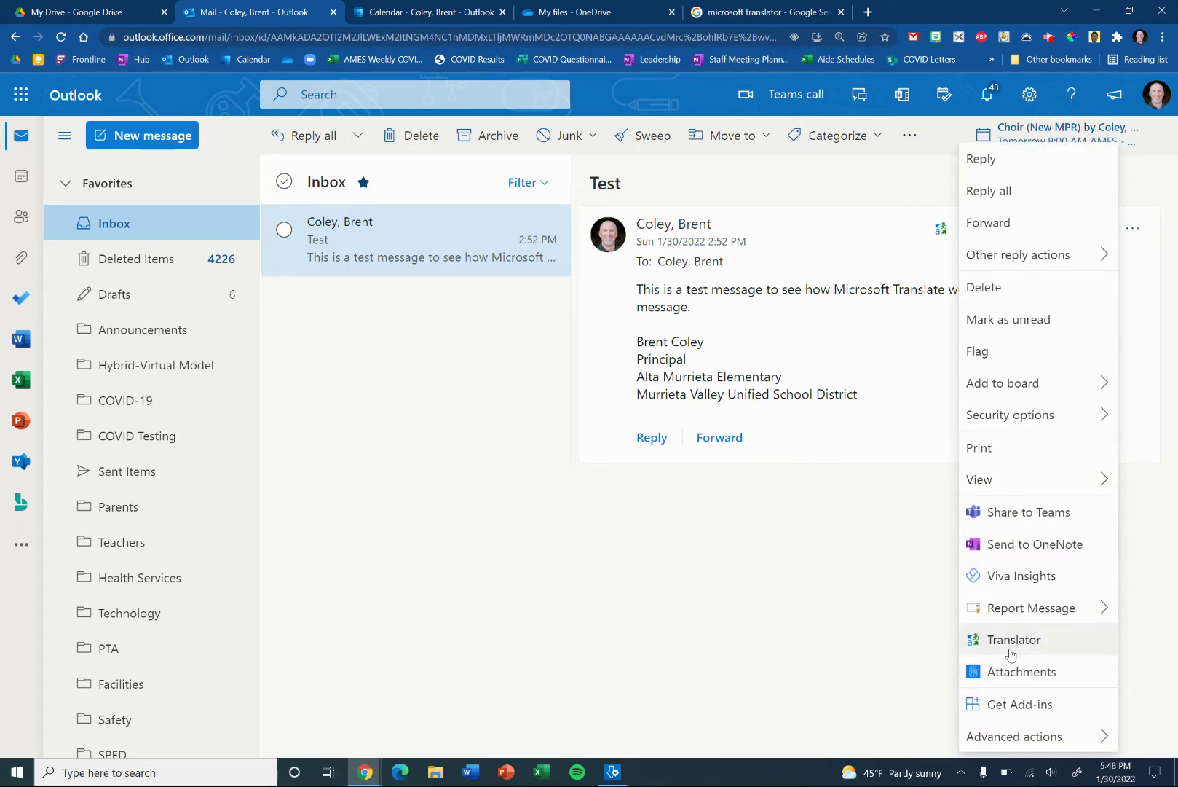
left_click(1009, 704)
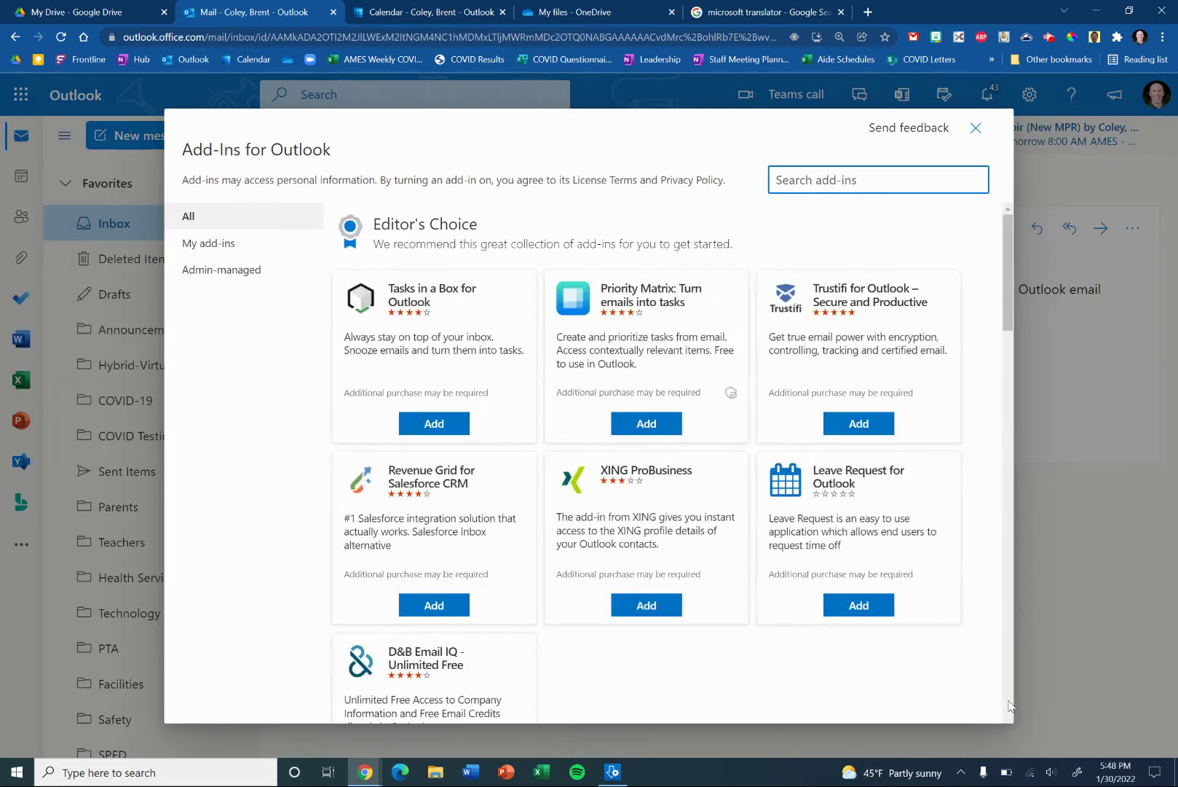
type("translator")
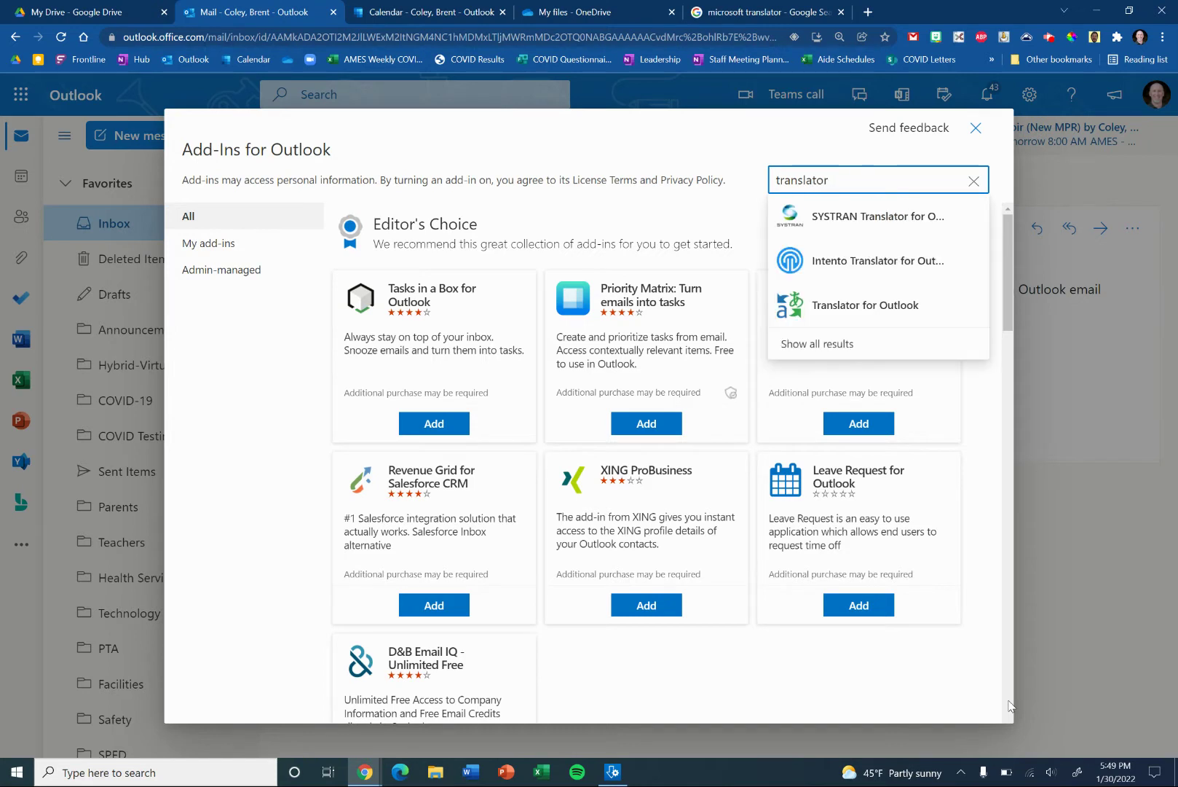
key("Return")
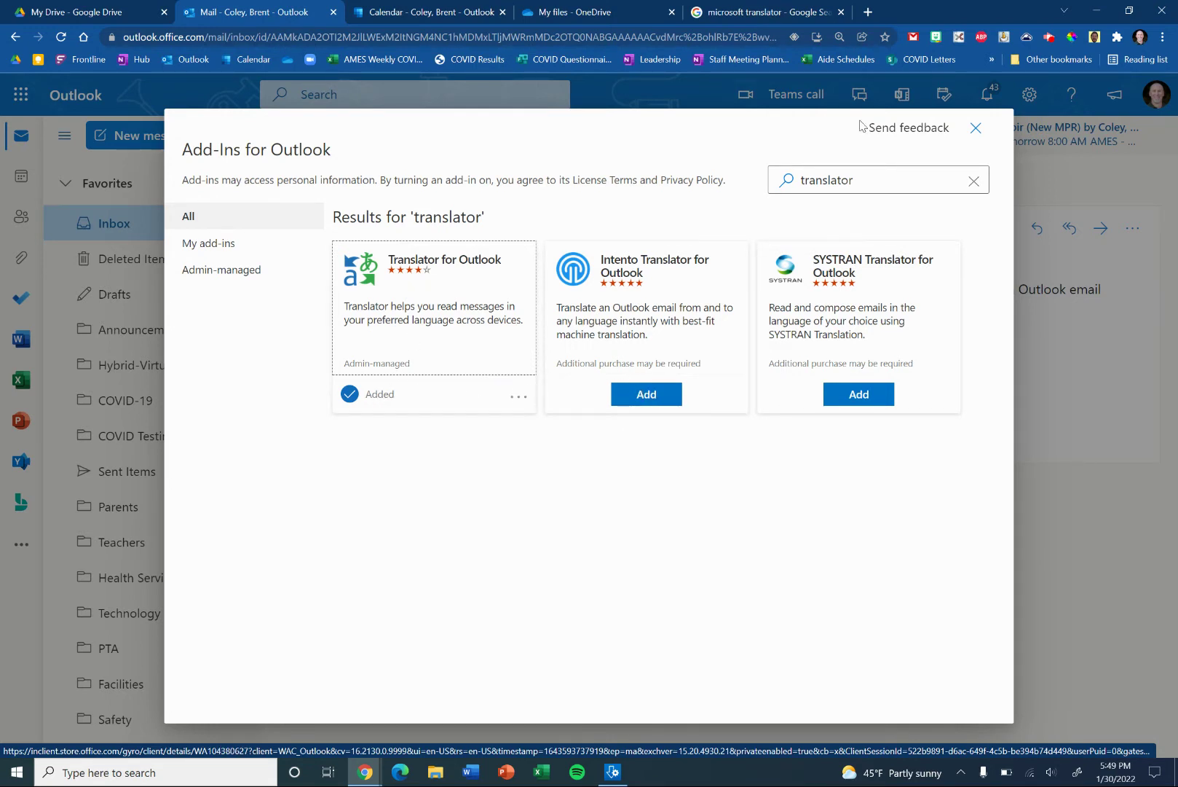
left_click(973, 128)
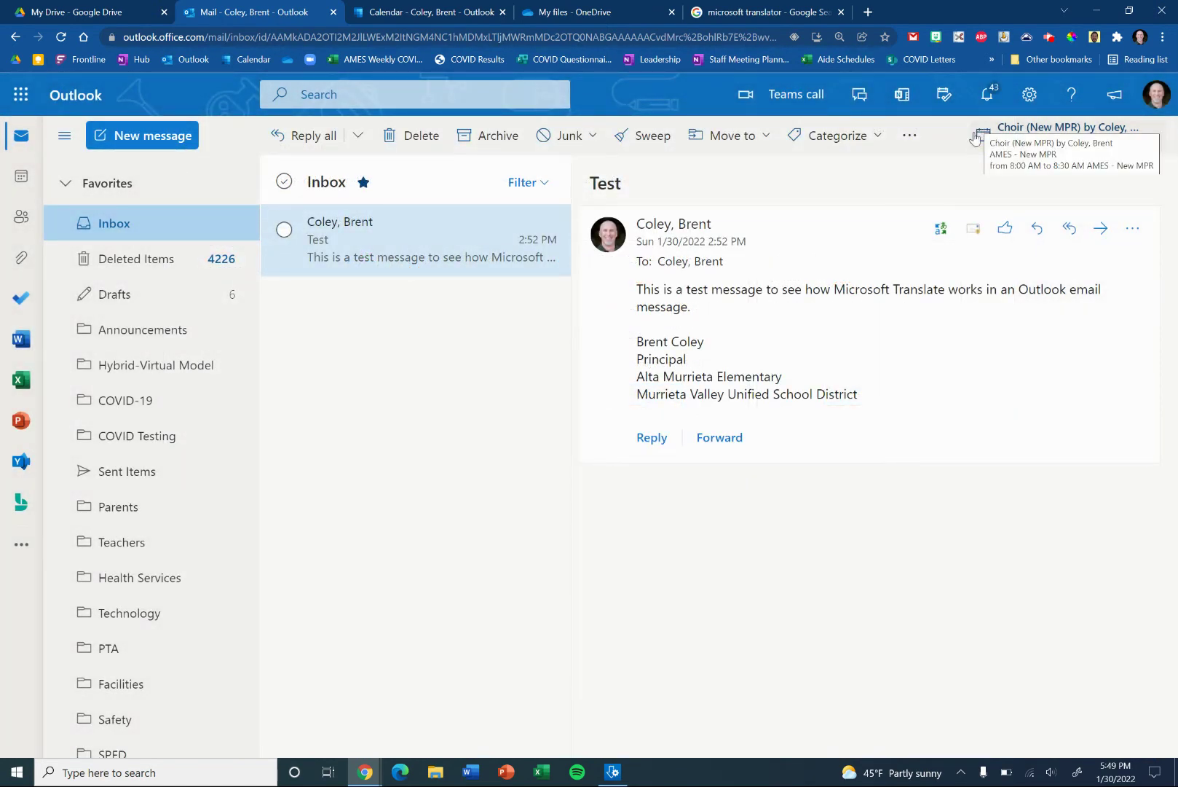
Translate the open Test message with the Translator add-in and highlight the original and translated paragraphs for comparison
left_click(939, 232)
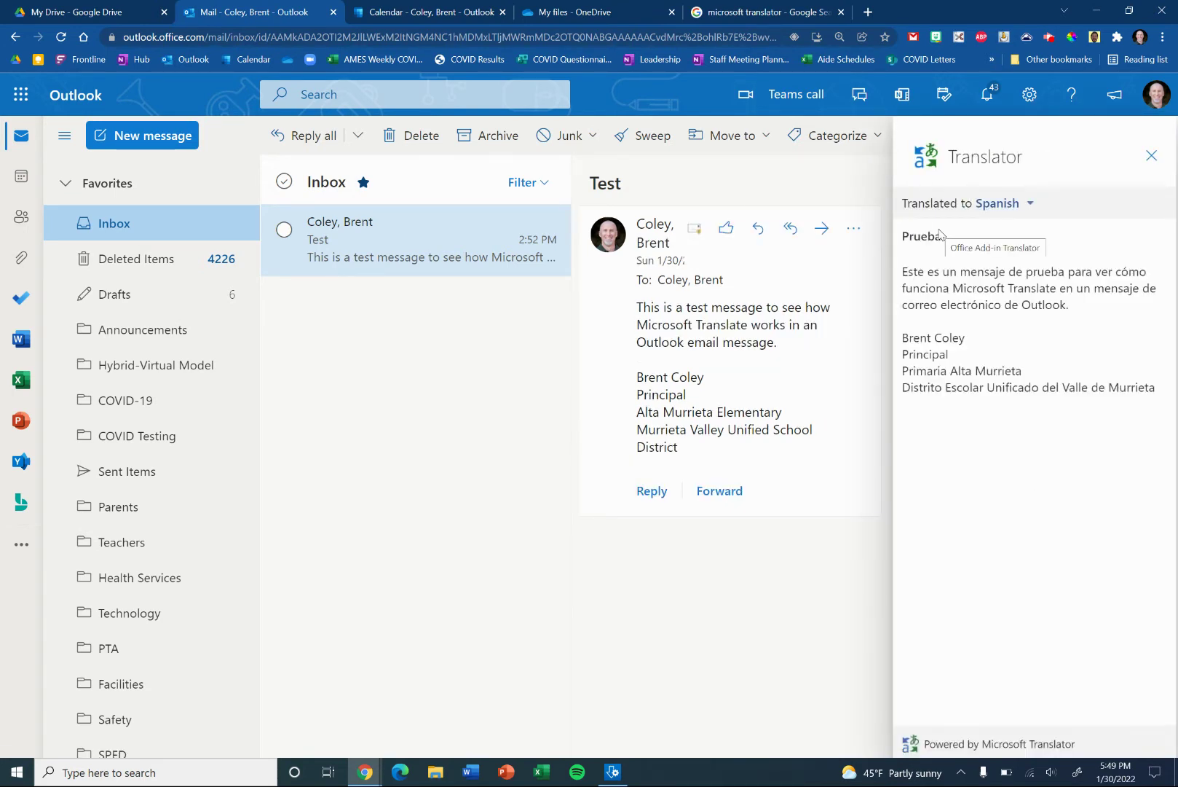
triple_click(724, 324)
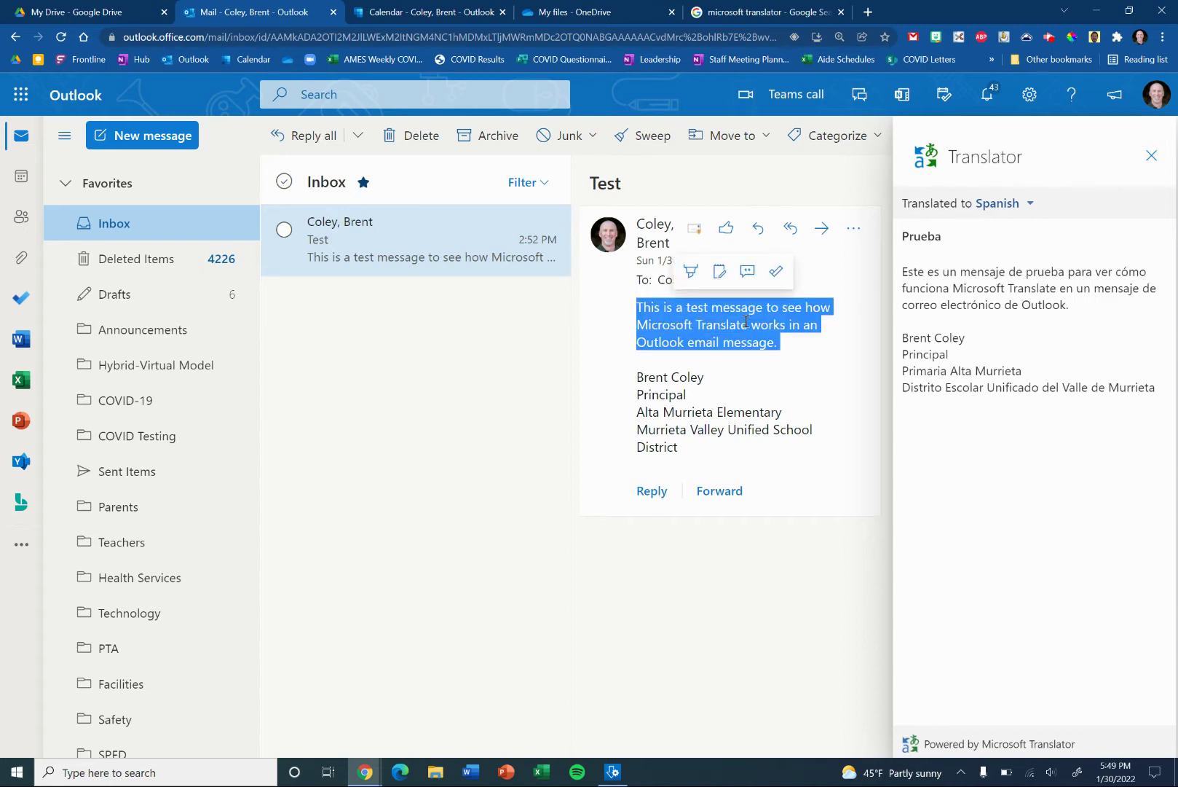
triple_click(939, 277)
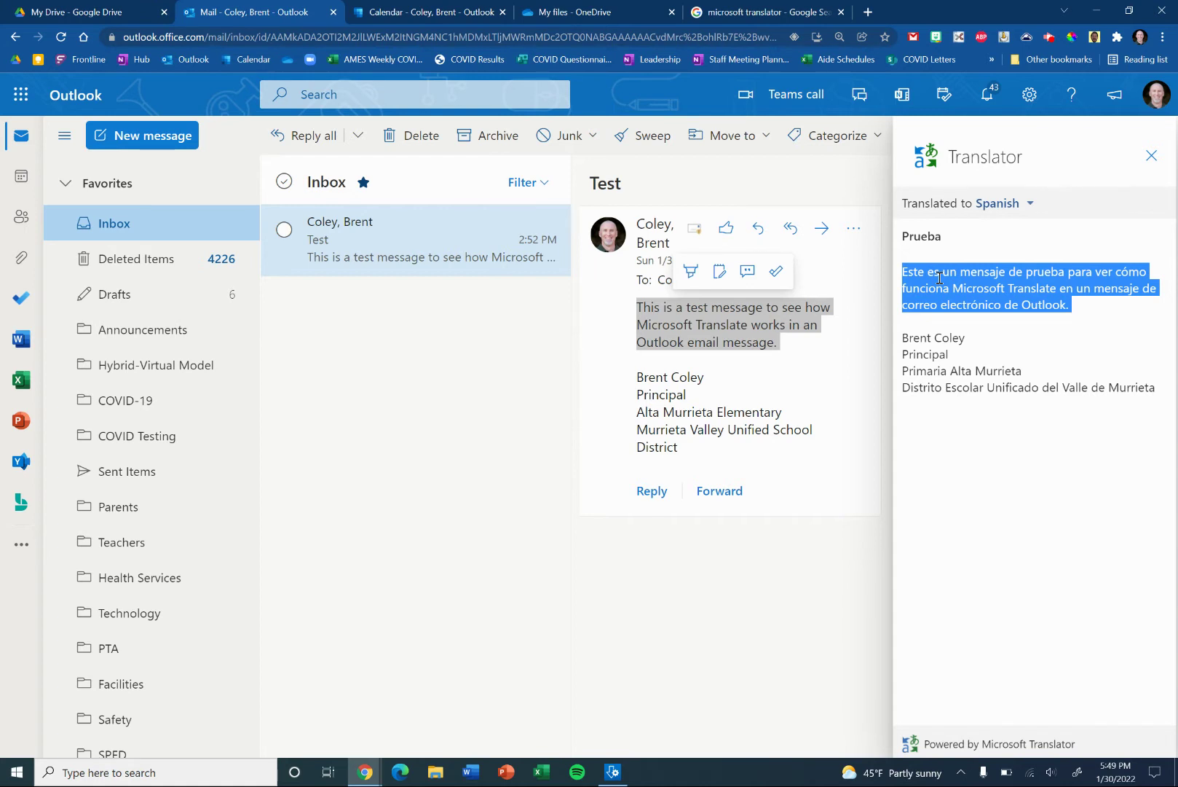
Switch the message translation to Russian and back to Spanish, and close the Translator pane
left_click(1008, 204)
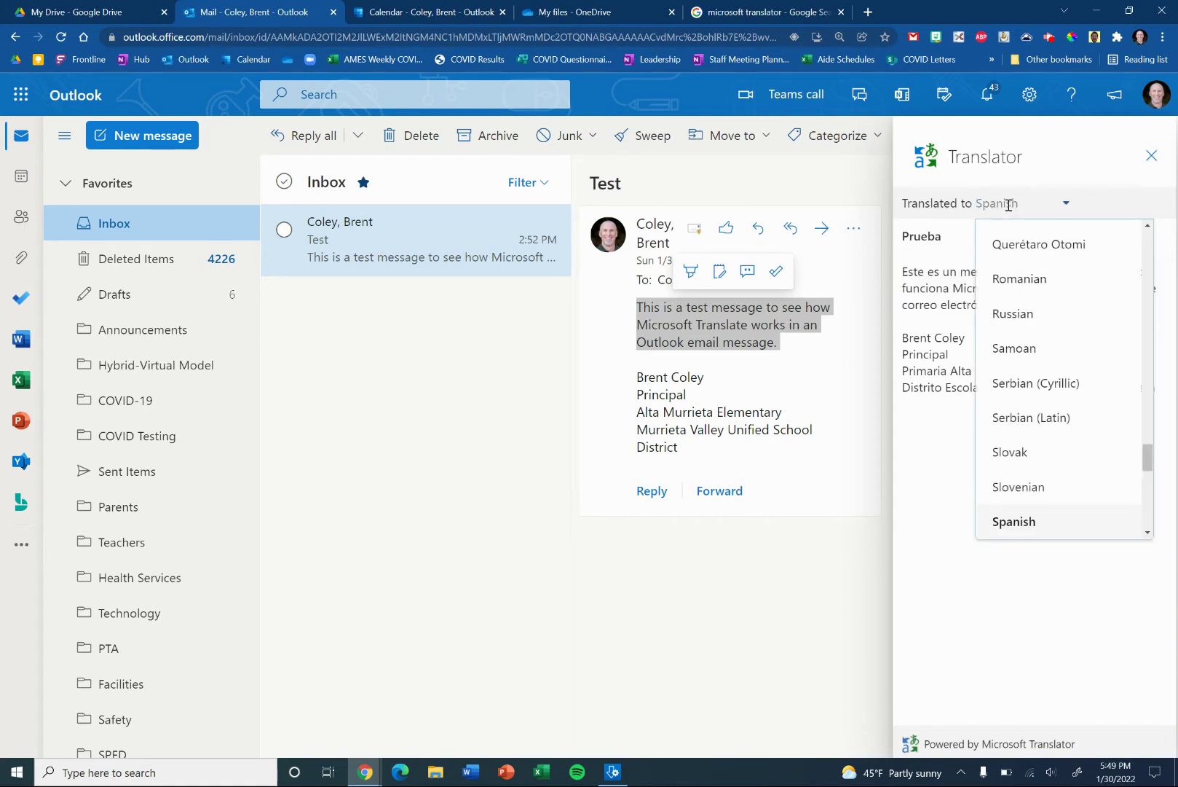
left_click(1025, 308)
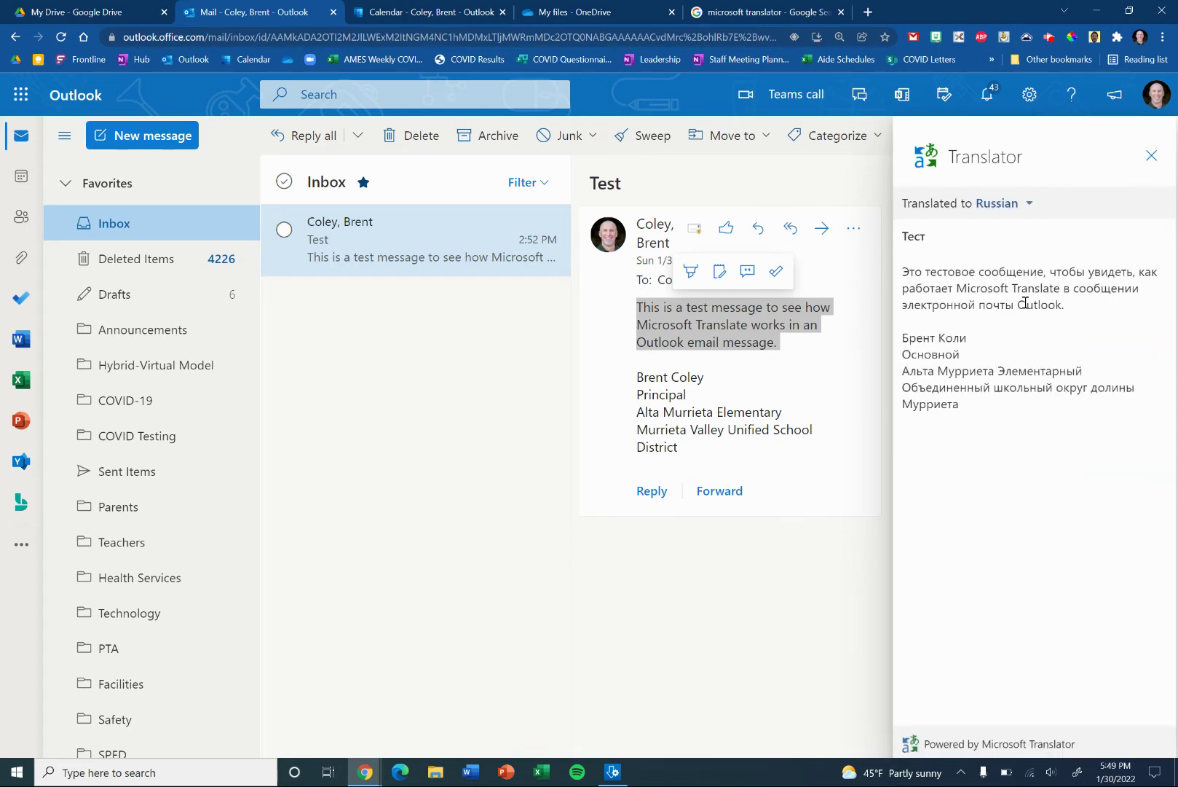
left_click(1010, 199)
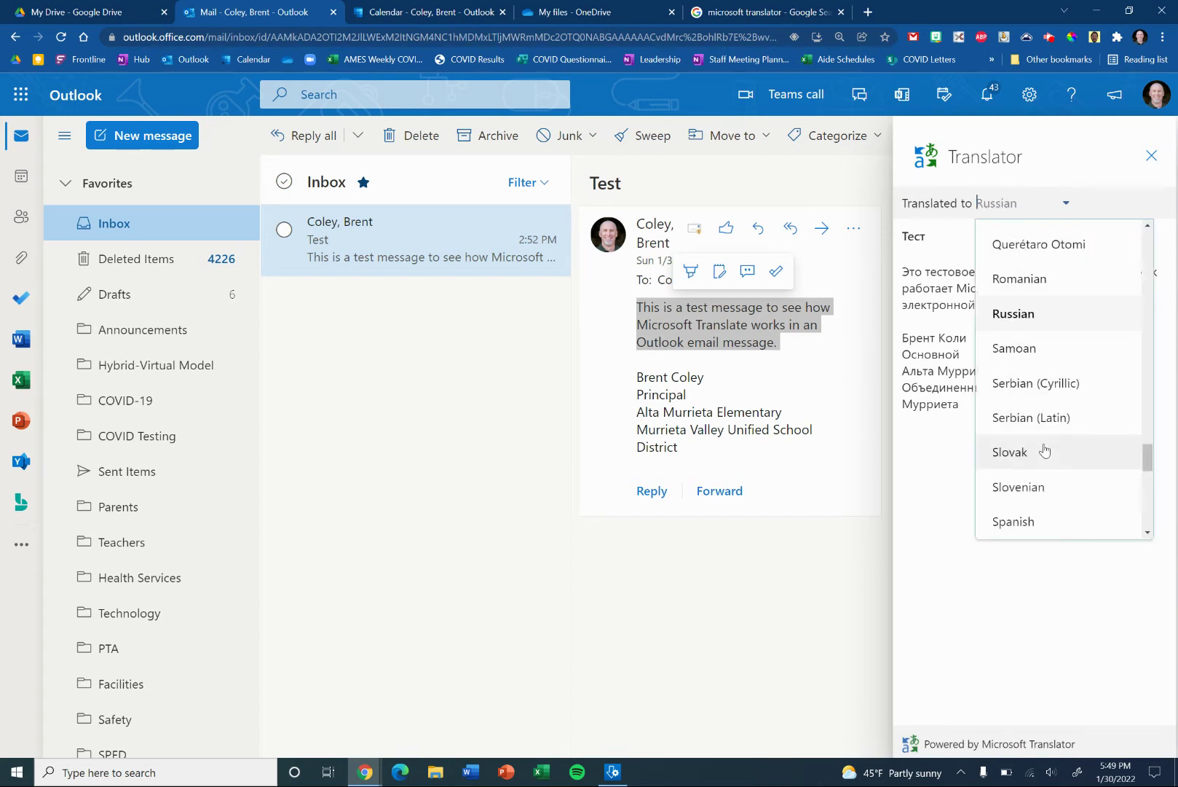
left_click(1044, 517)
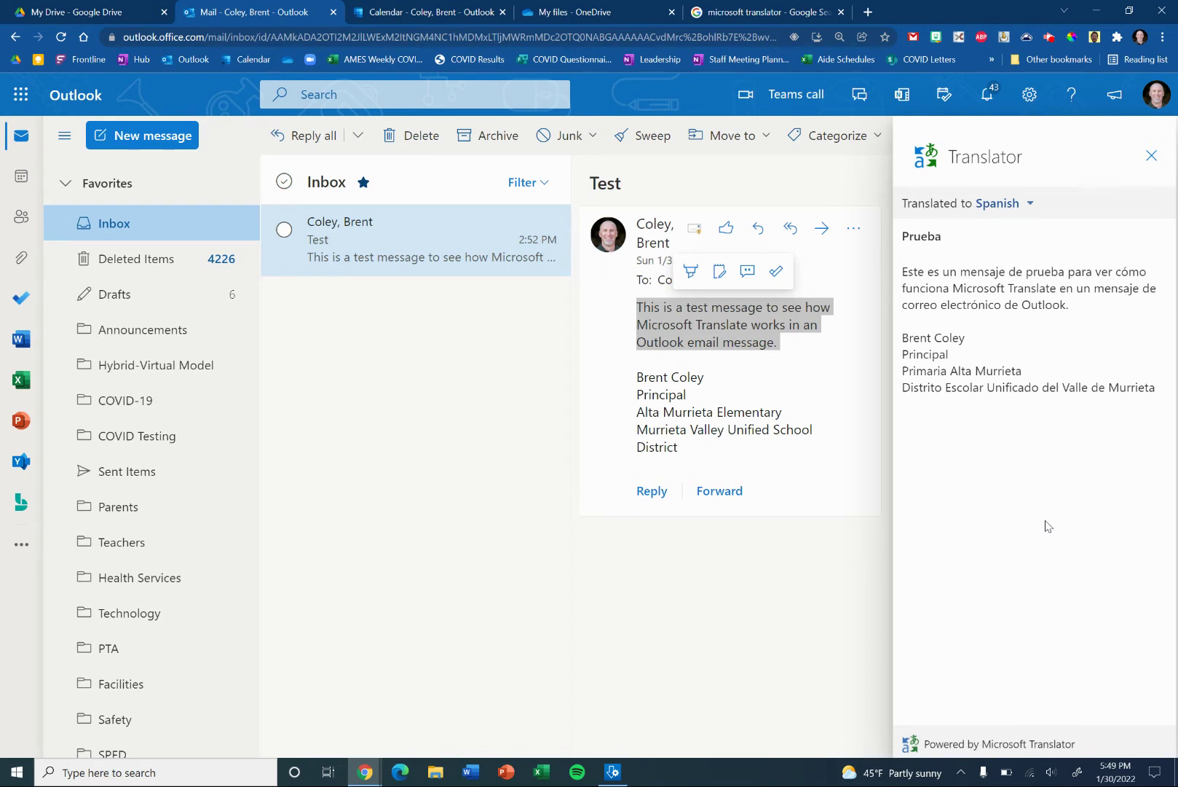
left_click(1152, 155)
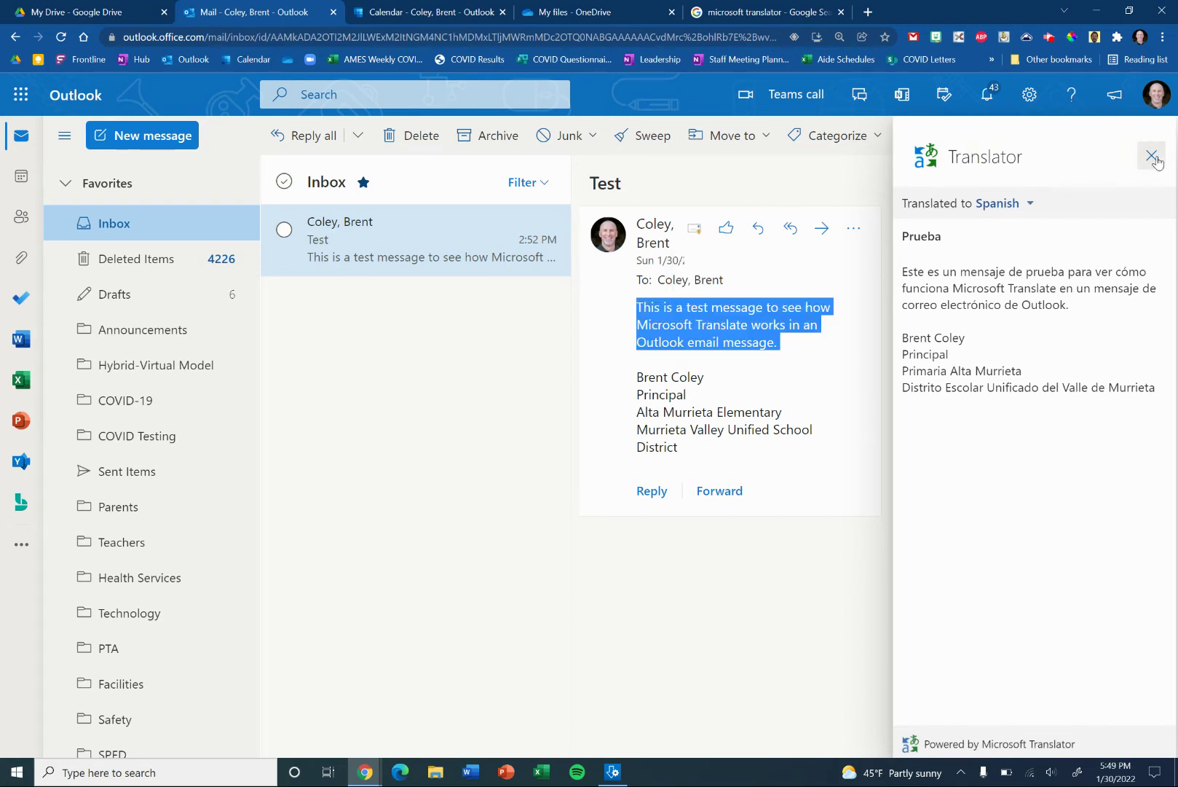
left_click(1017, 348)
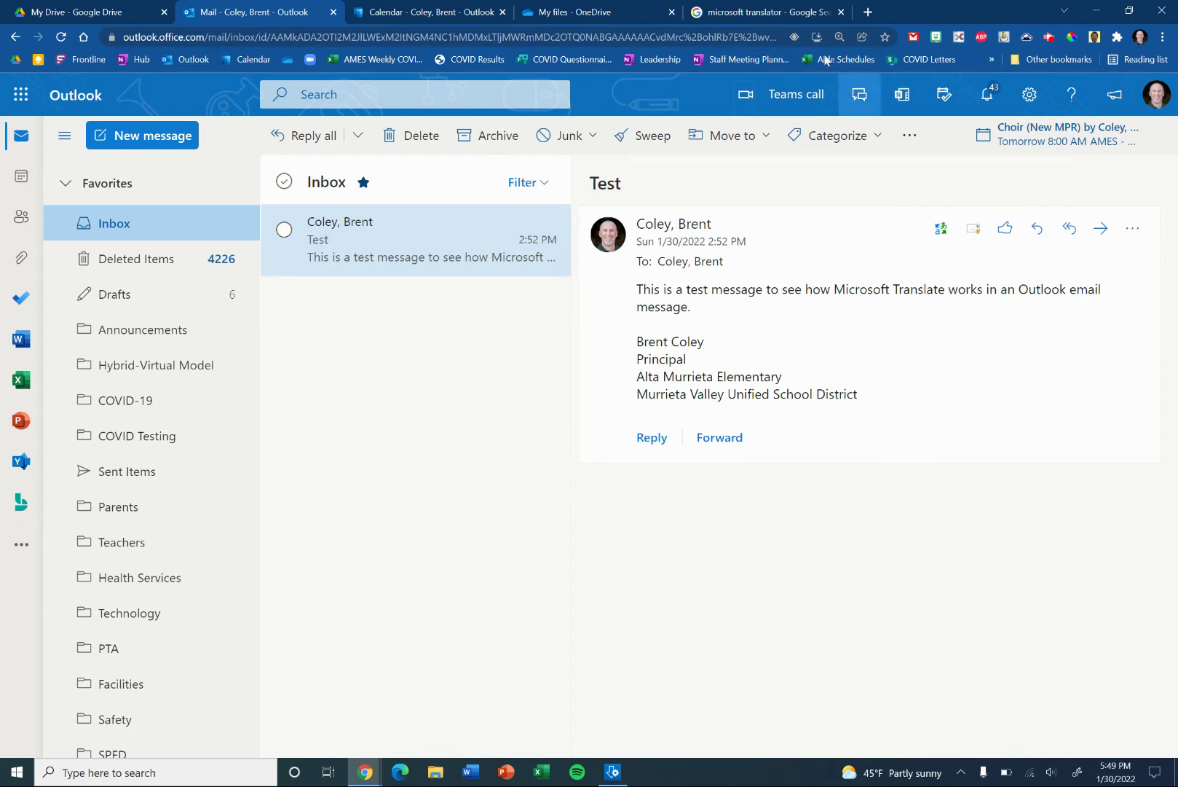
Search Google for "microsoft translator" and open the text translator through Microsoft Translator's personal-use page
left_click(764, 11)
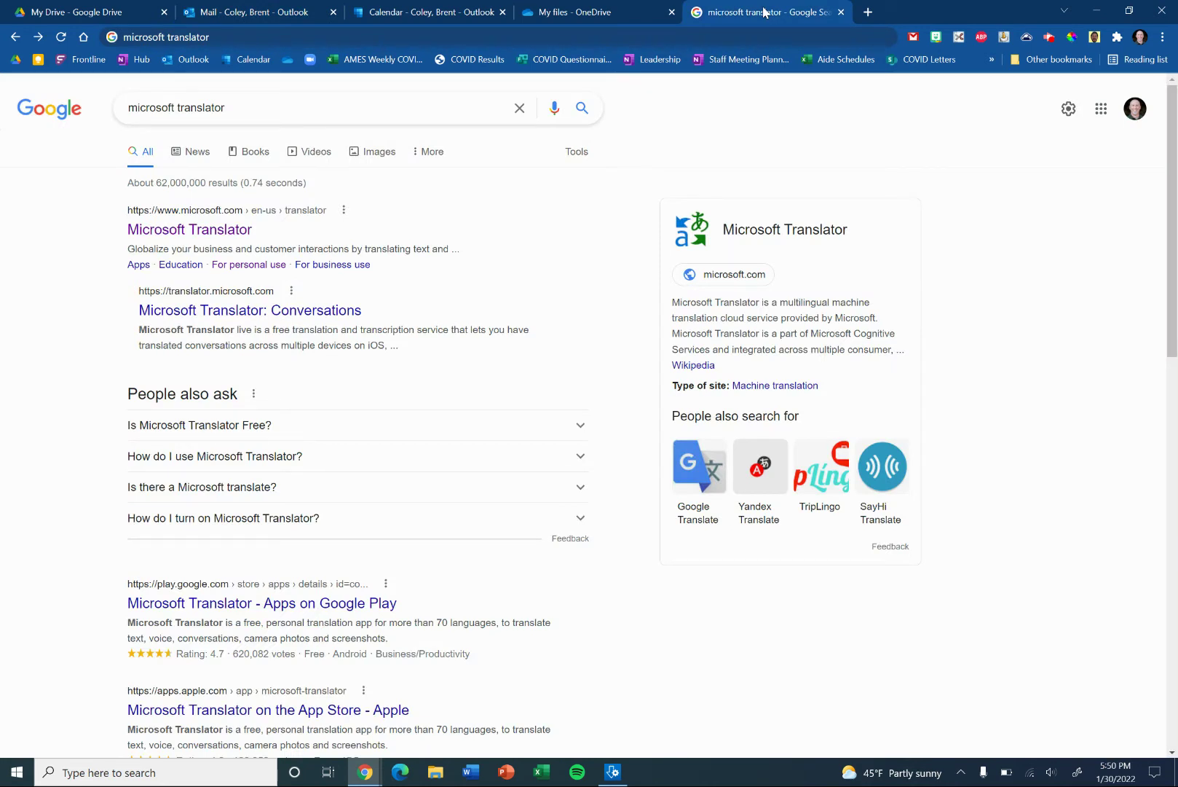
left_click(229, 40)
key("Return")
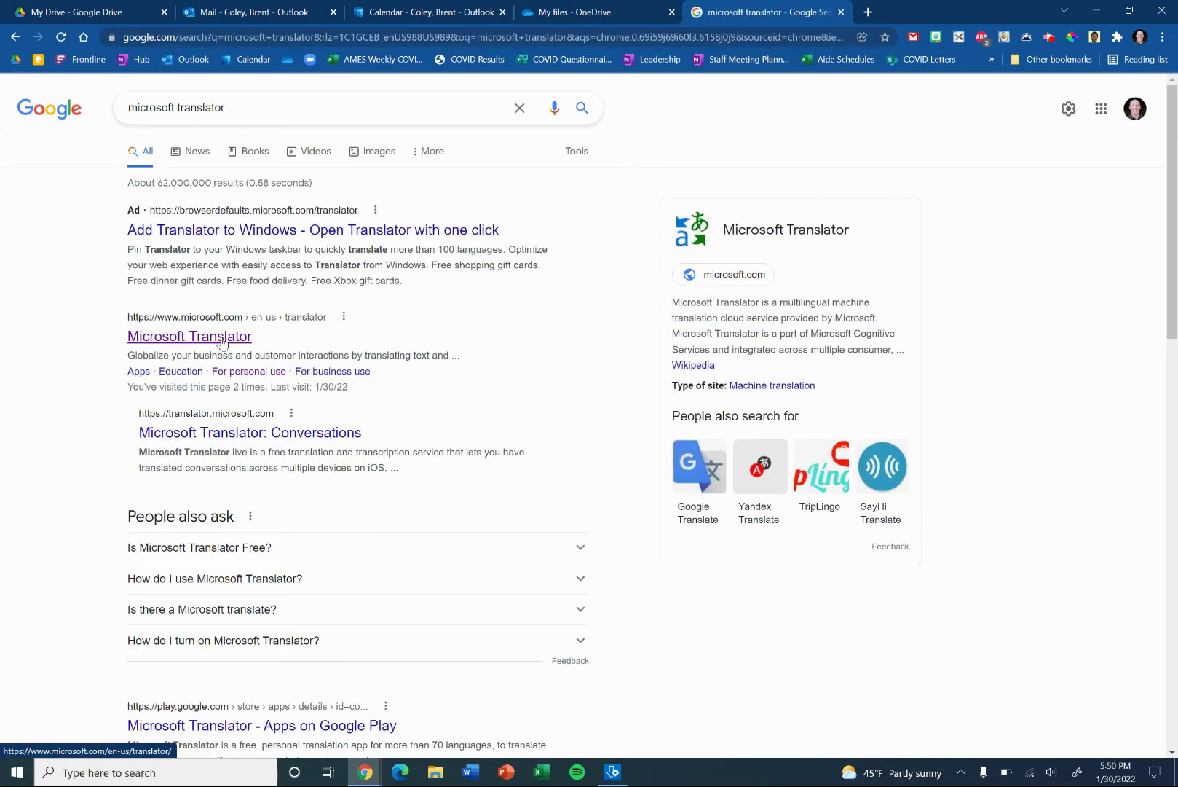
left_click(222, 342)
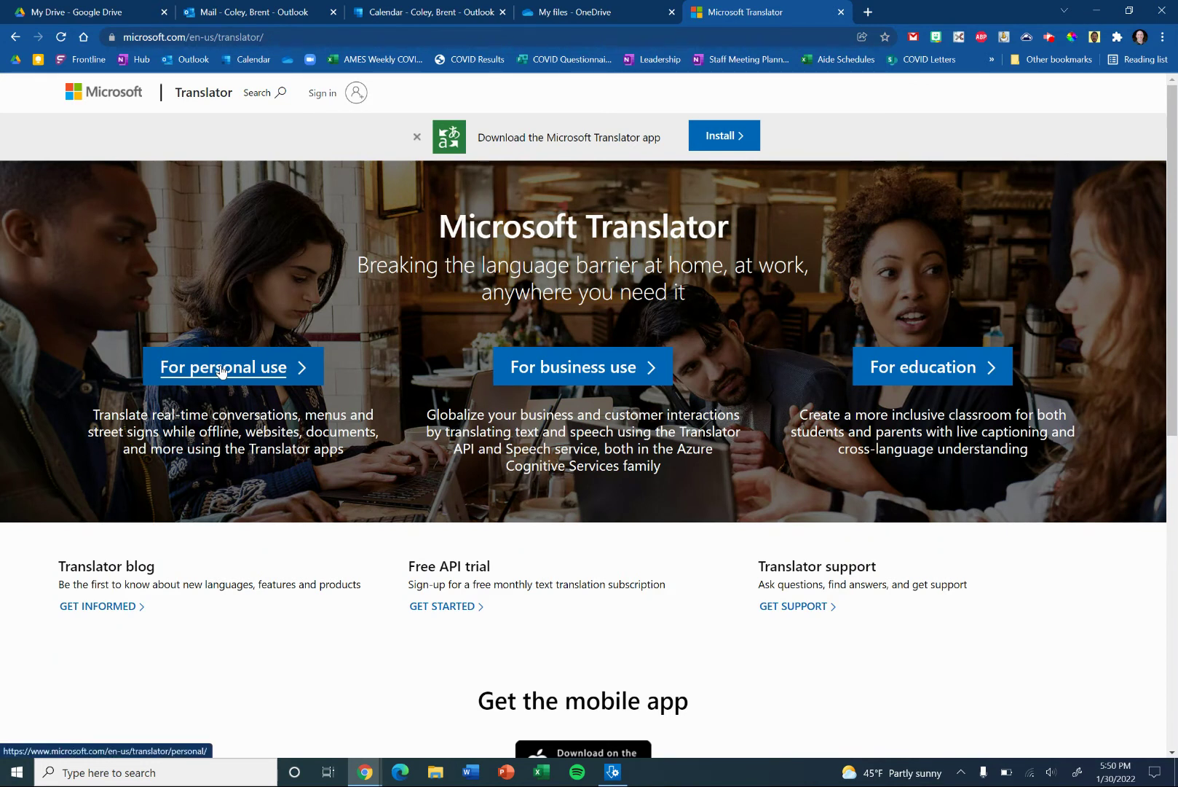
left_click(222, 368)
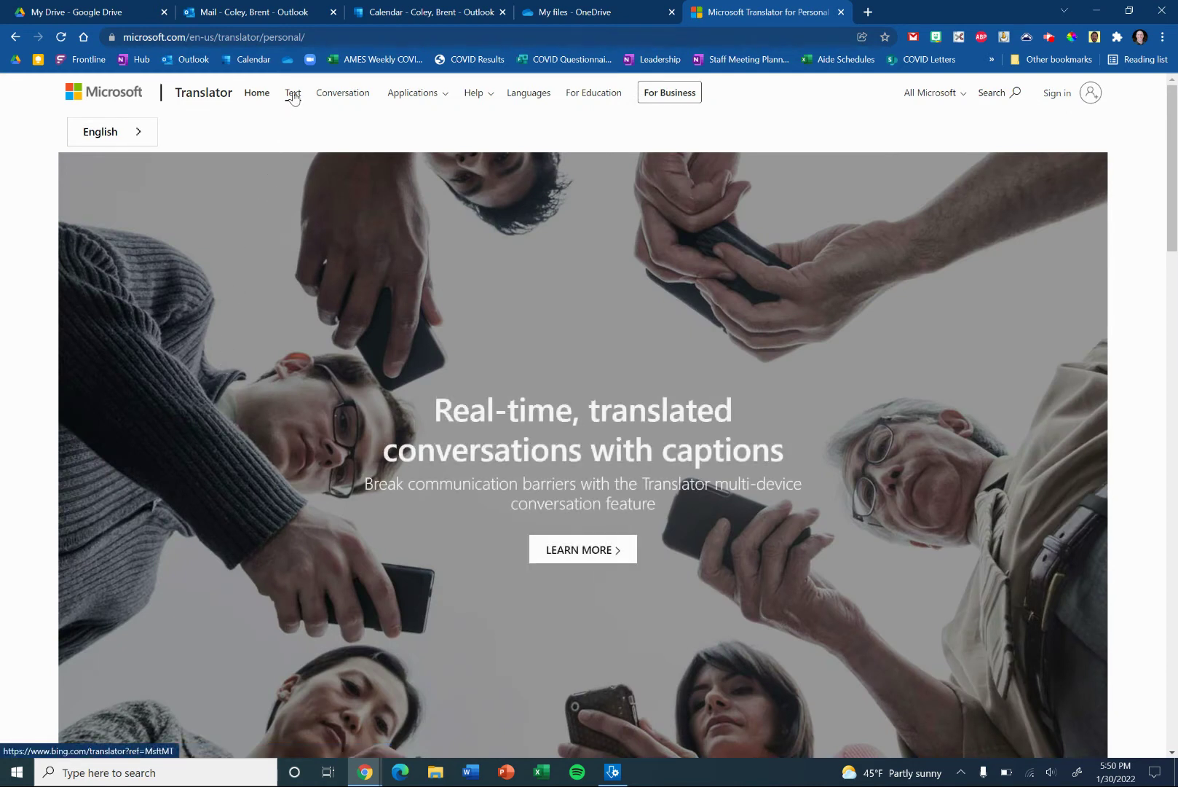
left_click(293, 97)
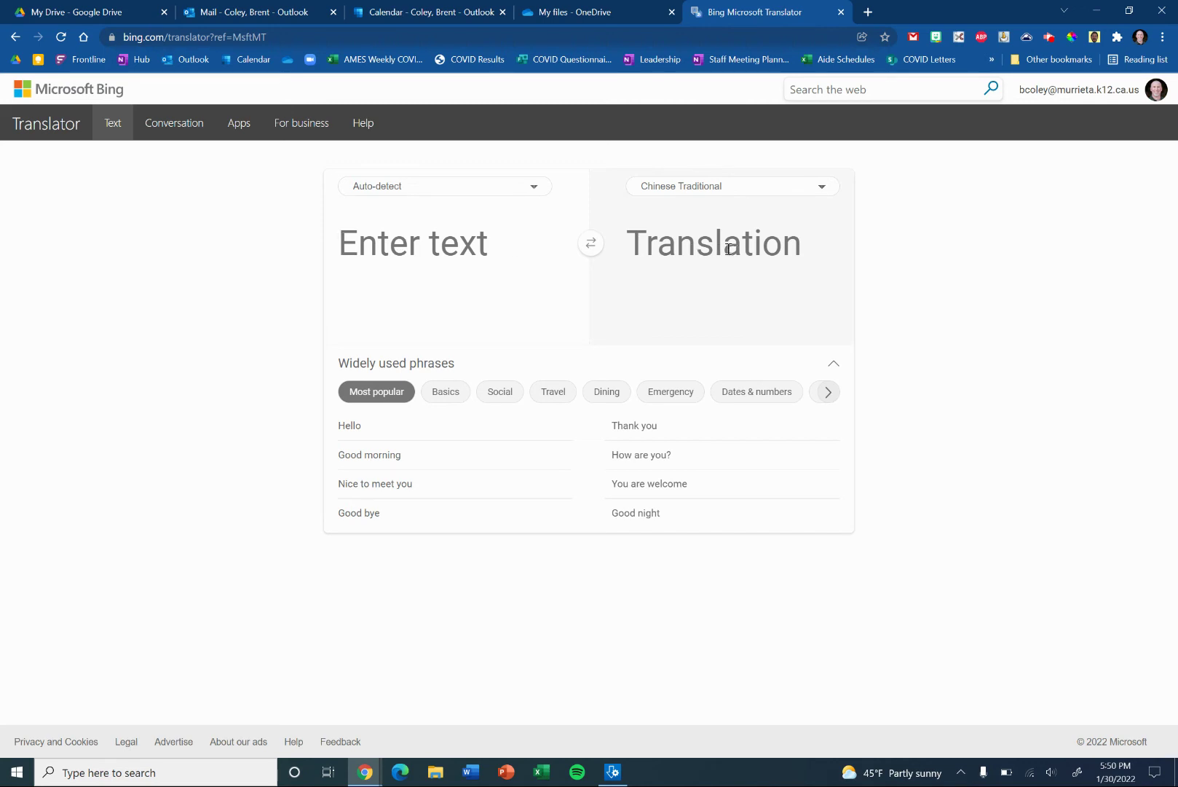
Set the translator's target language to Spanish
left_click(822, 187)
scroll(739, 354, "down", 6)
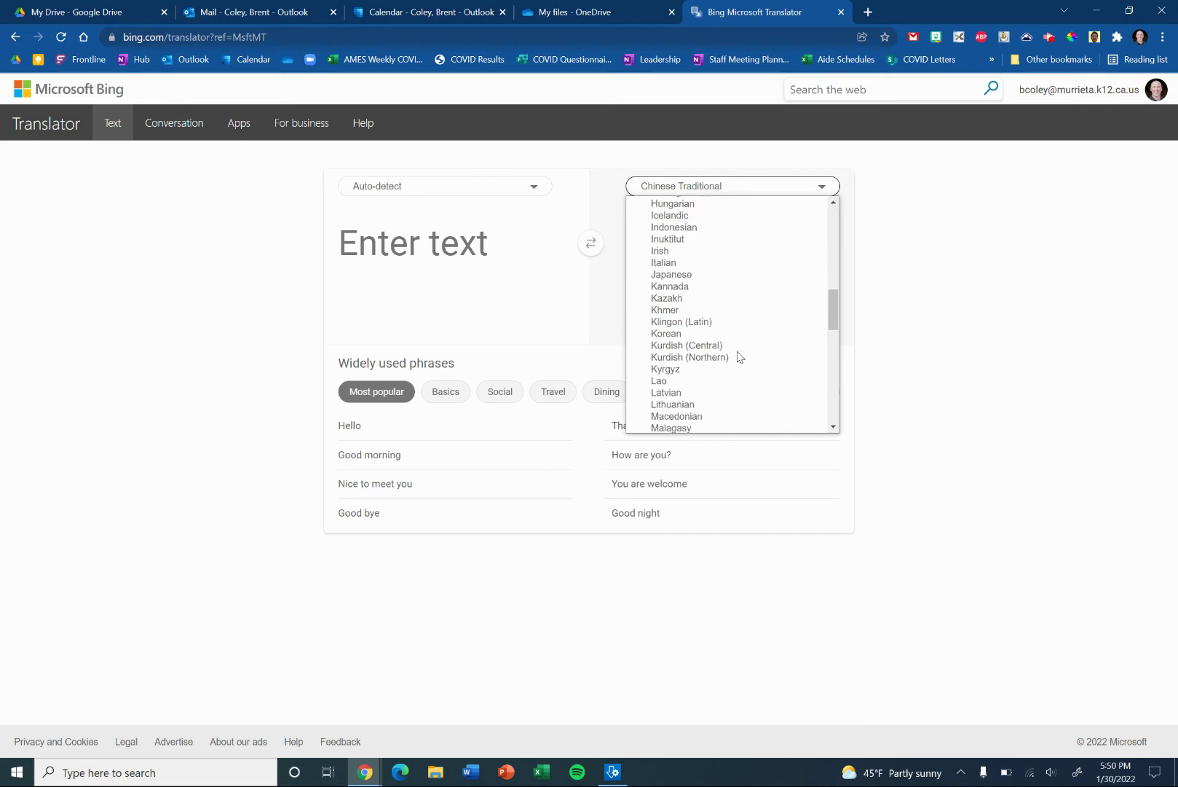
scroll(739, 356, "down", 6)
scroll(739, 356, "up", 3)
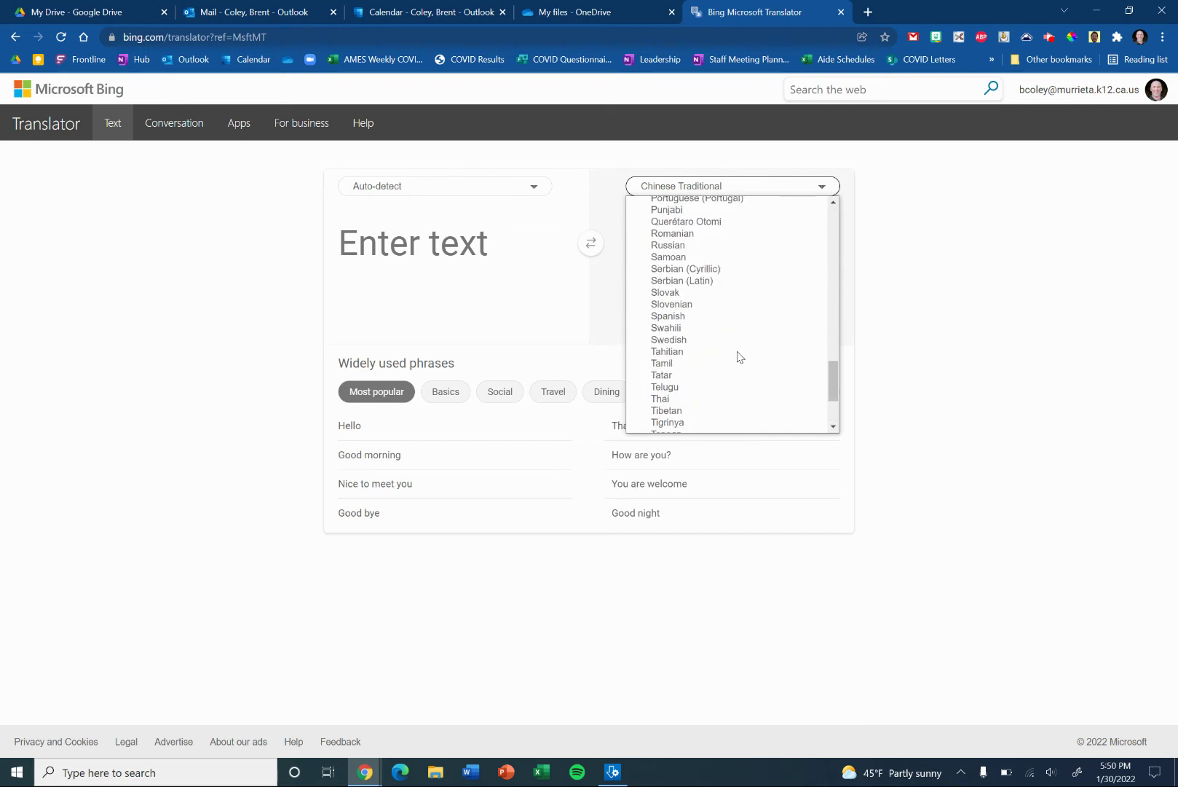
left_click(690, 317)
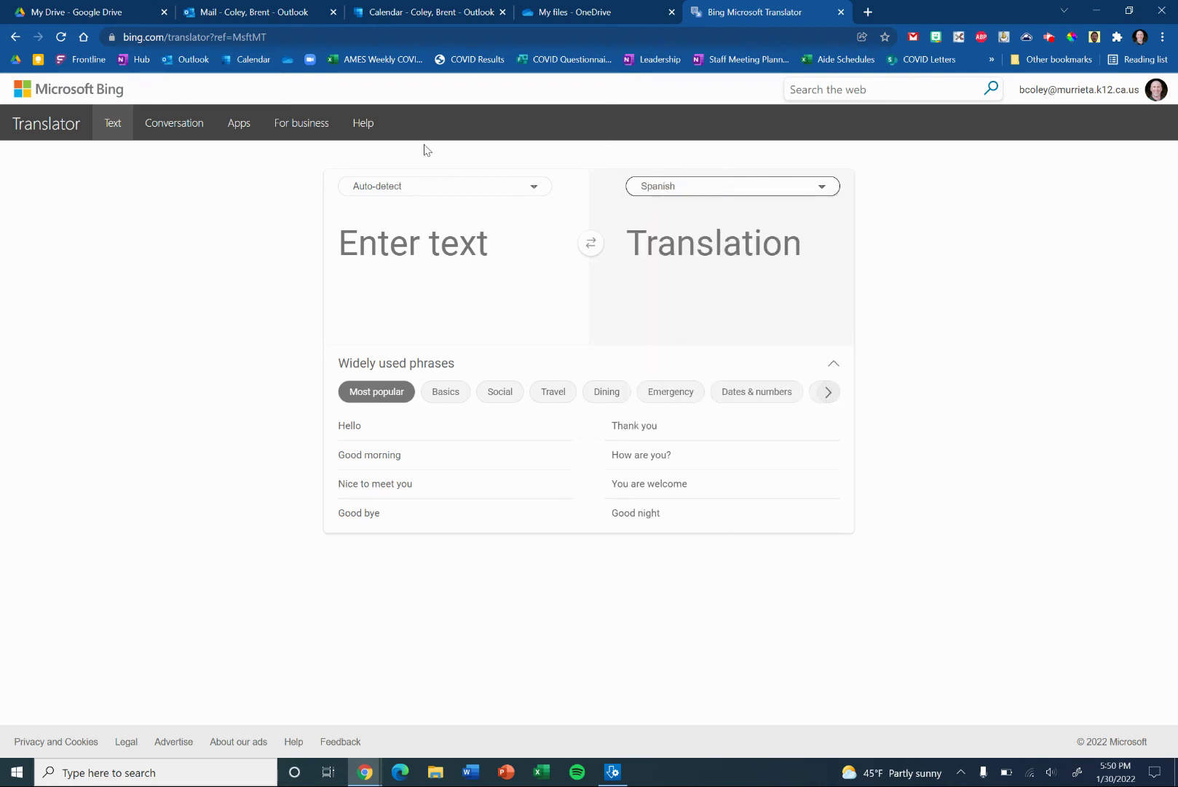
Copy the body paragraph of the Test message in Outlook and paste it into Bing Microsoft Translator as the source text
left_click(269, 15)
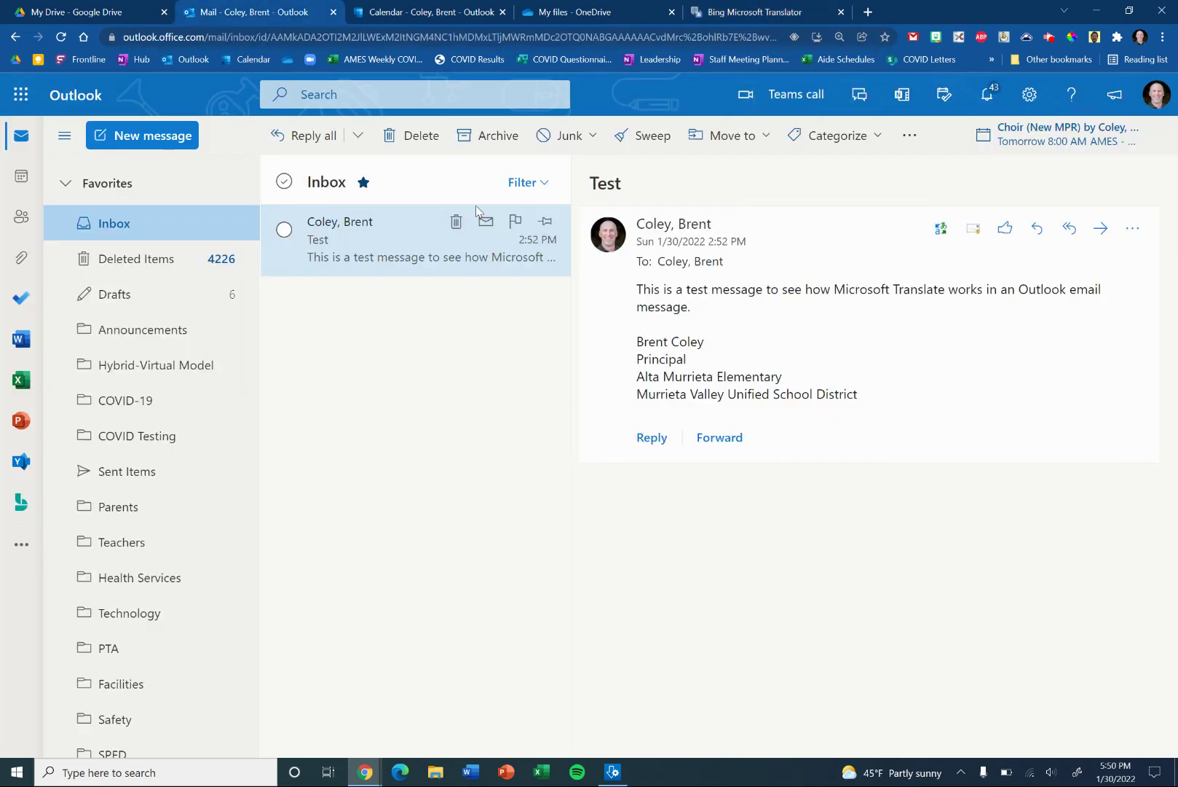
triple_click(669, 291)
key("ctrl+c")
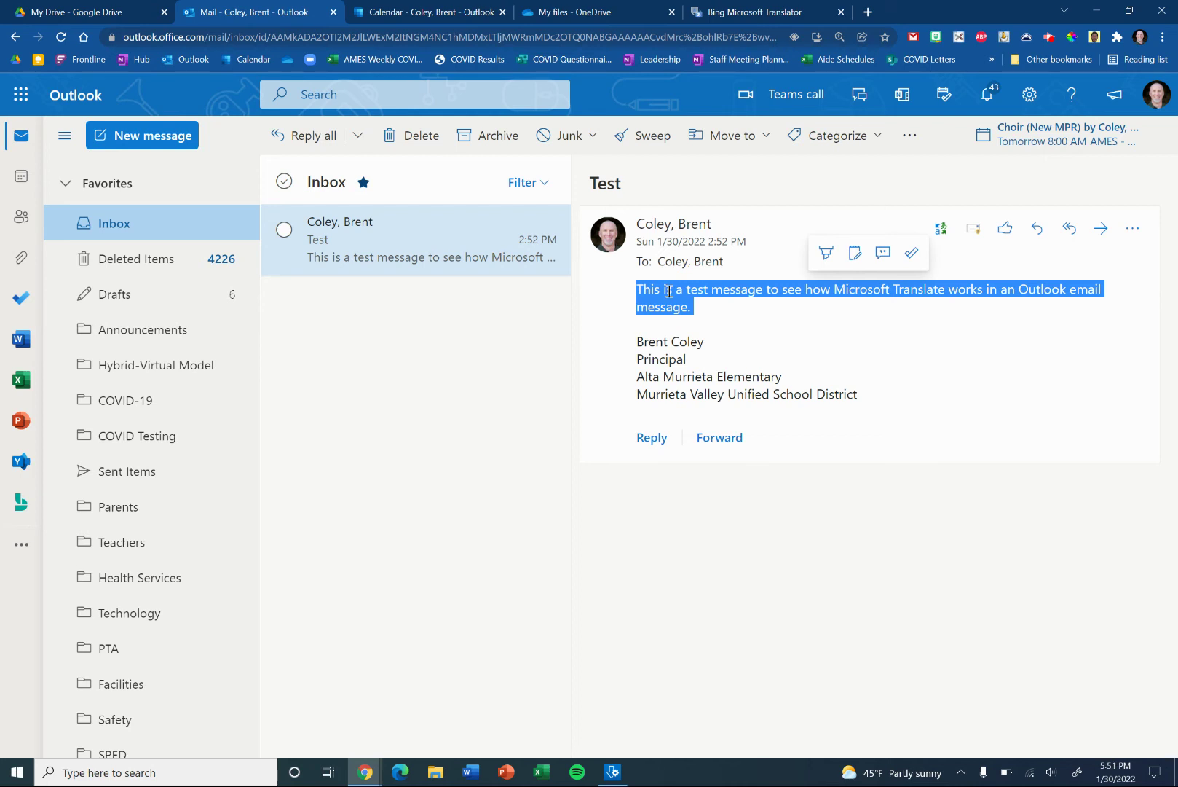
left_click(750, 12)
left_click(450, 305)
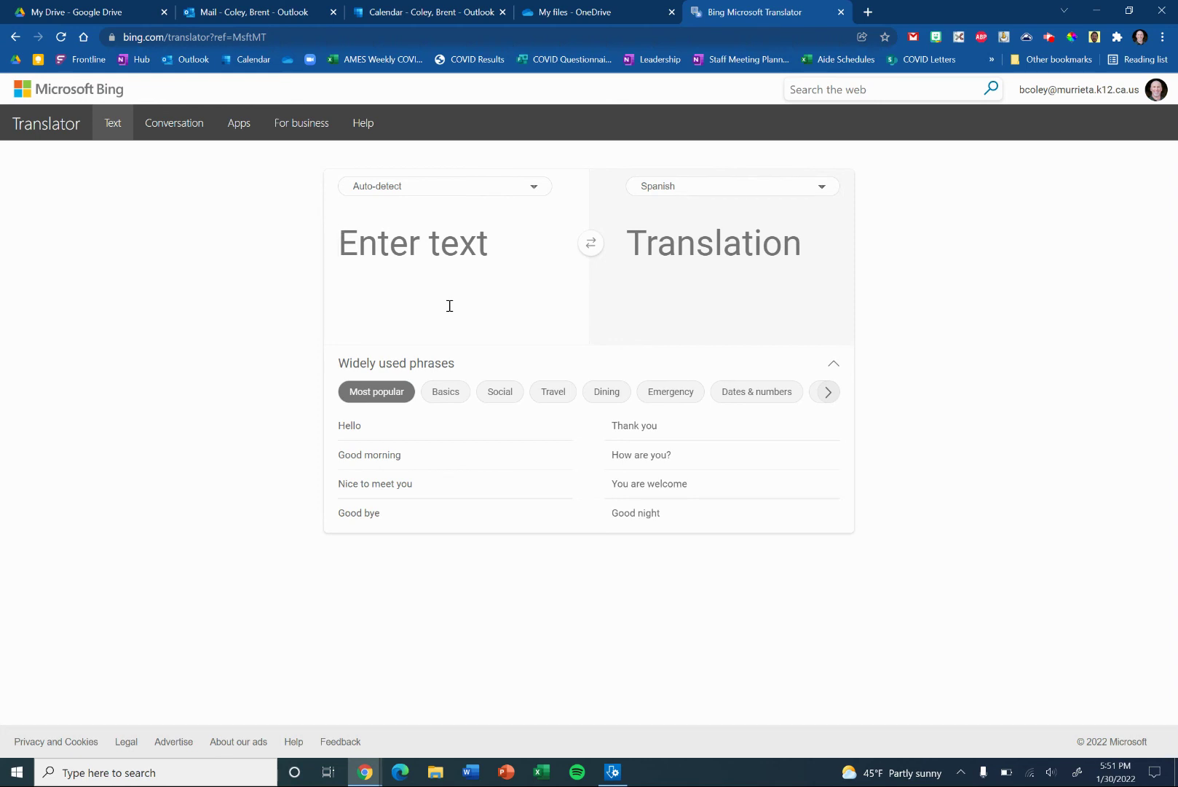
key("ctrl+v")
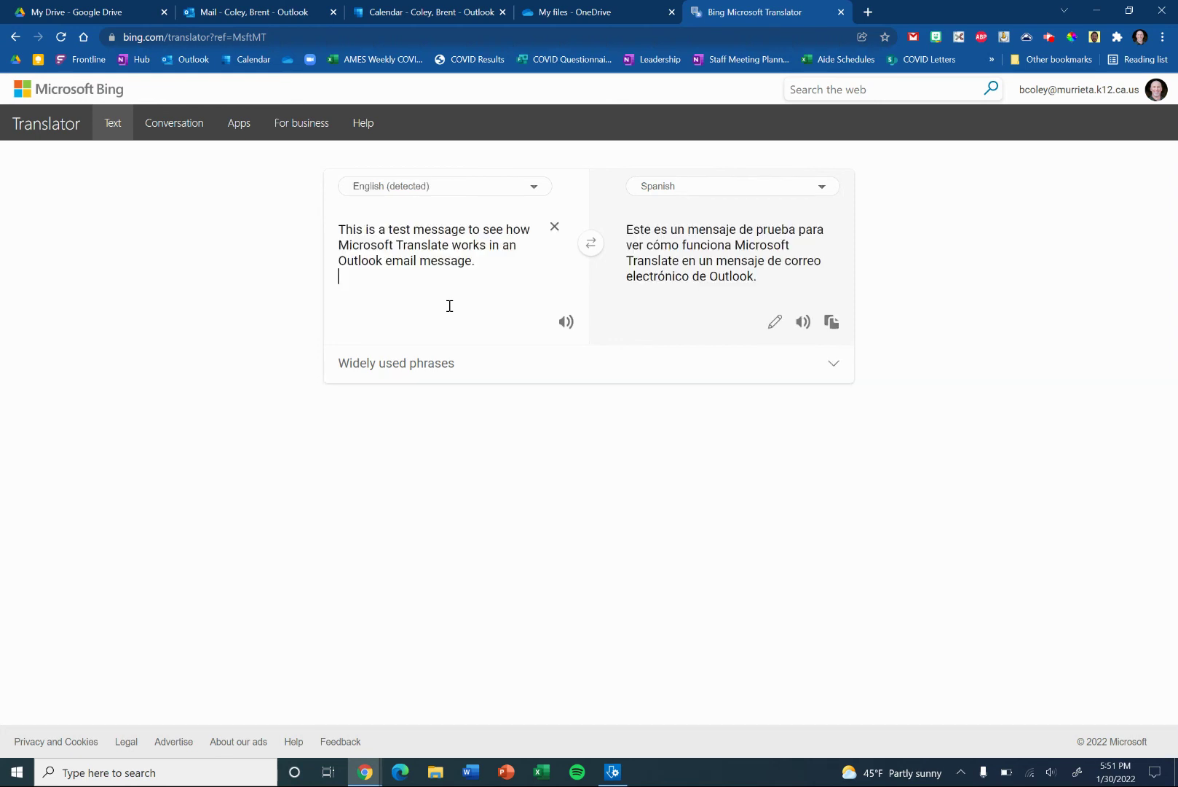
Copy the Spanish translation and paste it into the body of a new Outlook message
left_click(663, 246, "shift")
triple_click(663, 246)
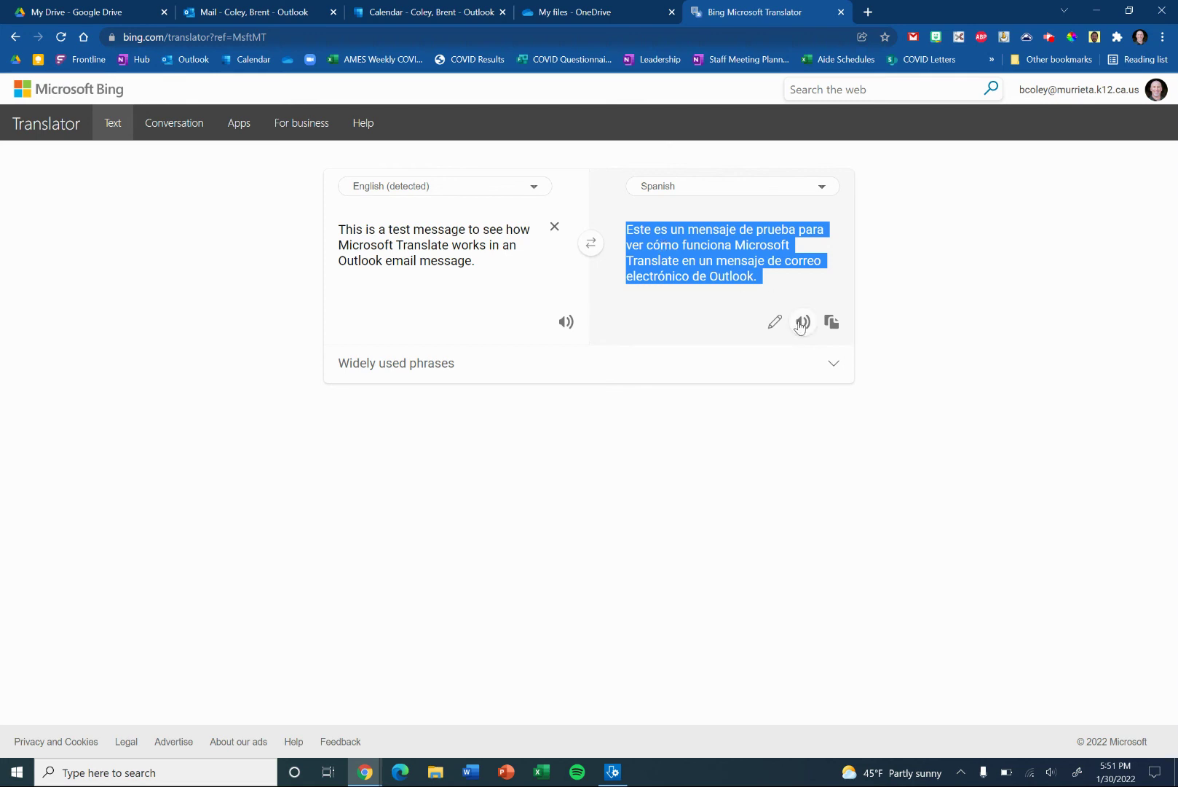
left_click(833, 322)
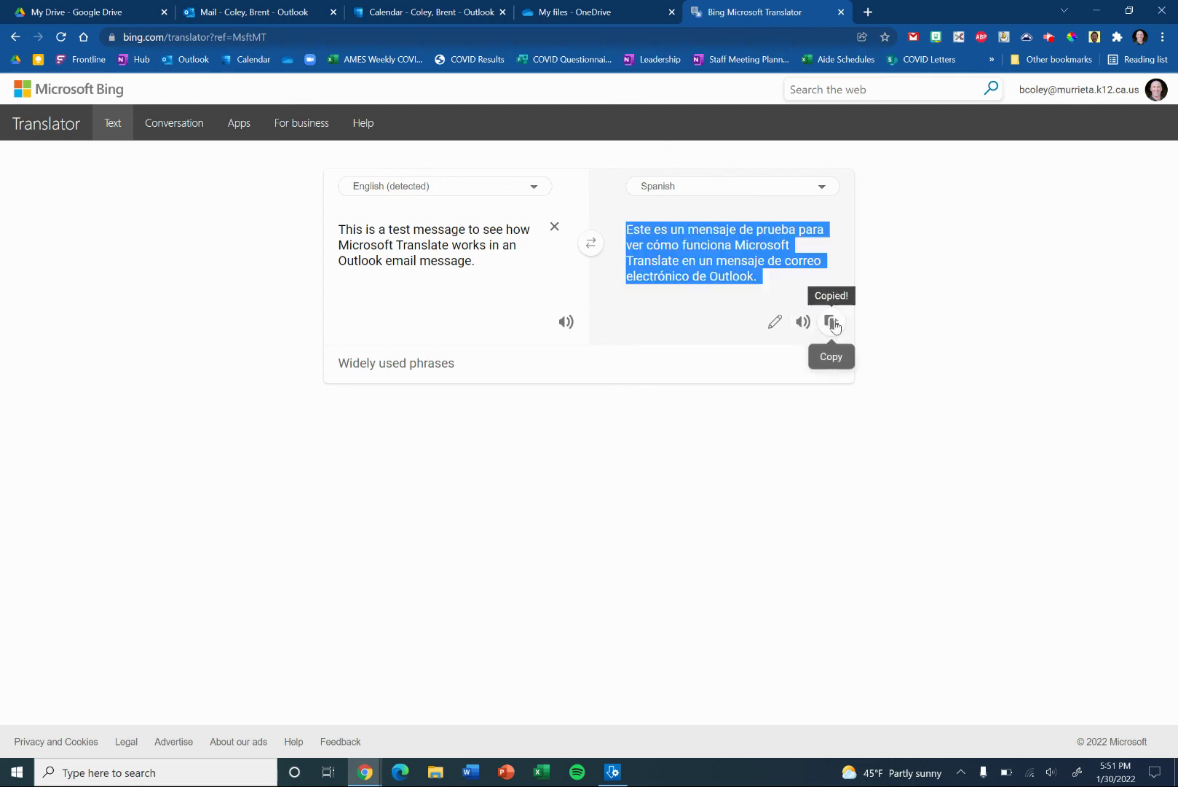
left_click(267, 12)
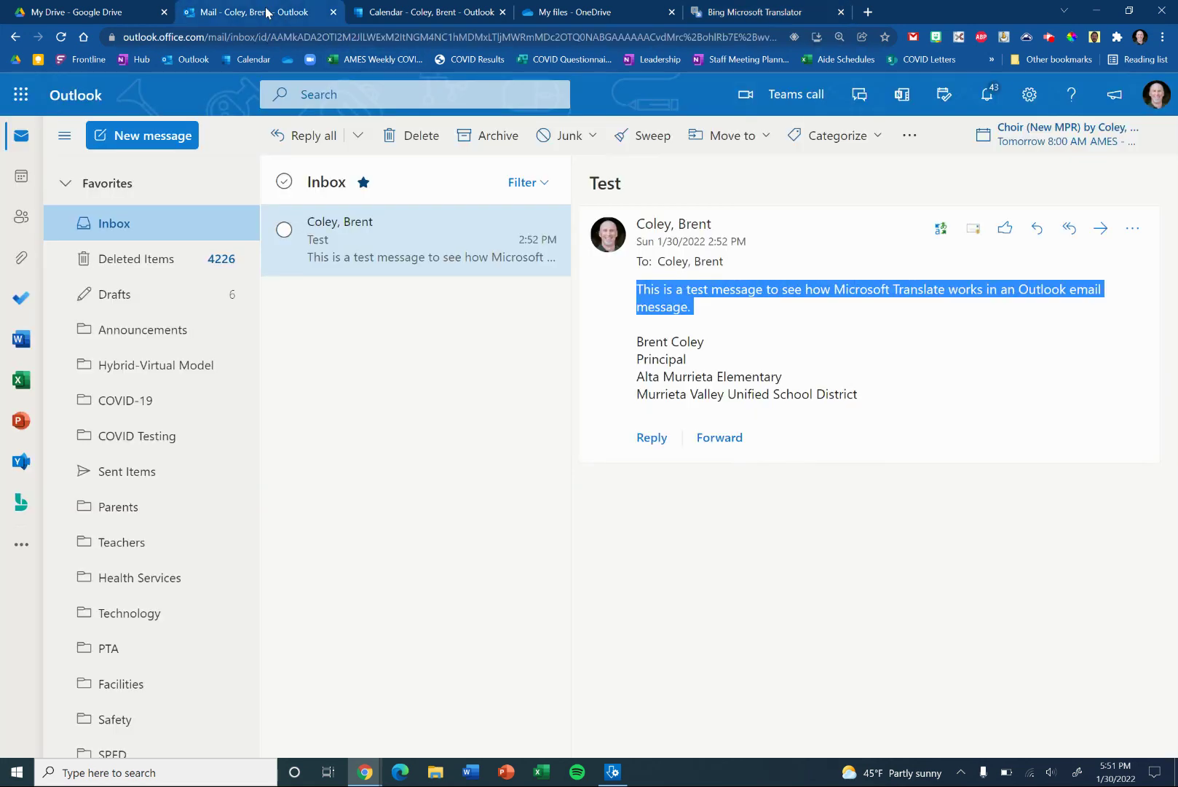
left_click(148, 135)
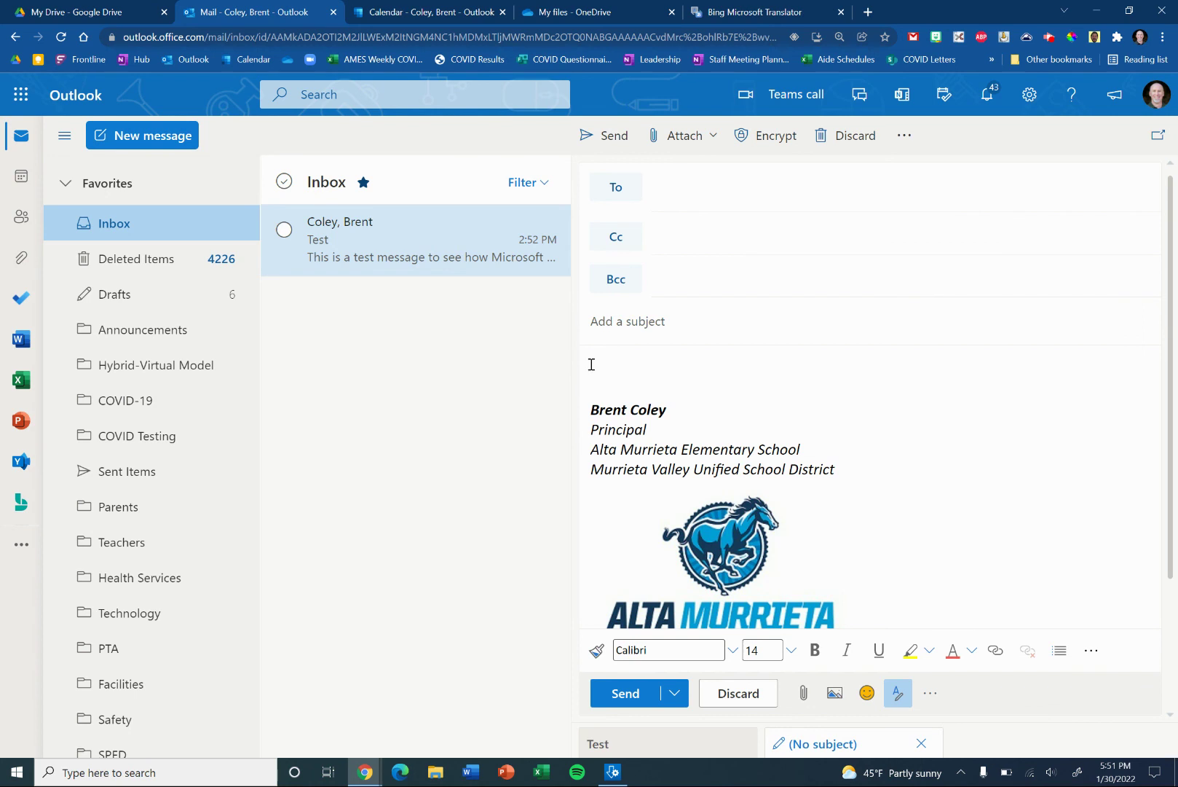
key("ctrl+v")
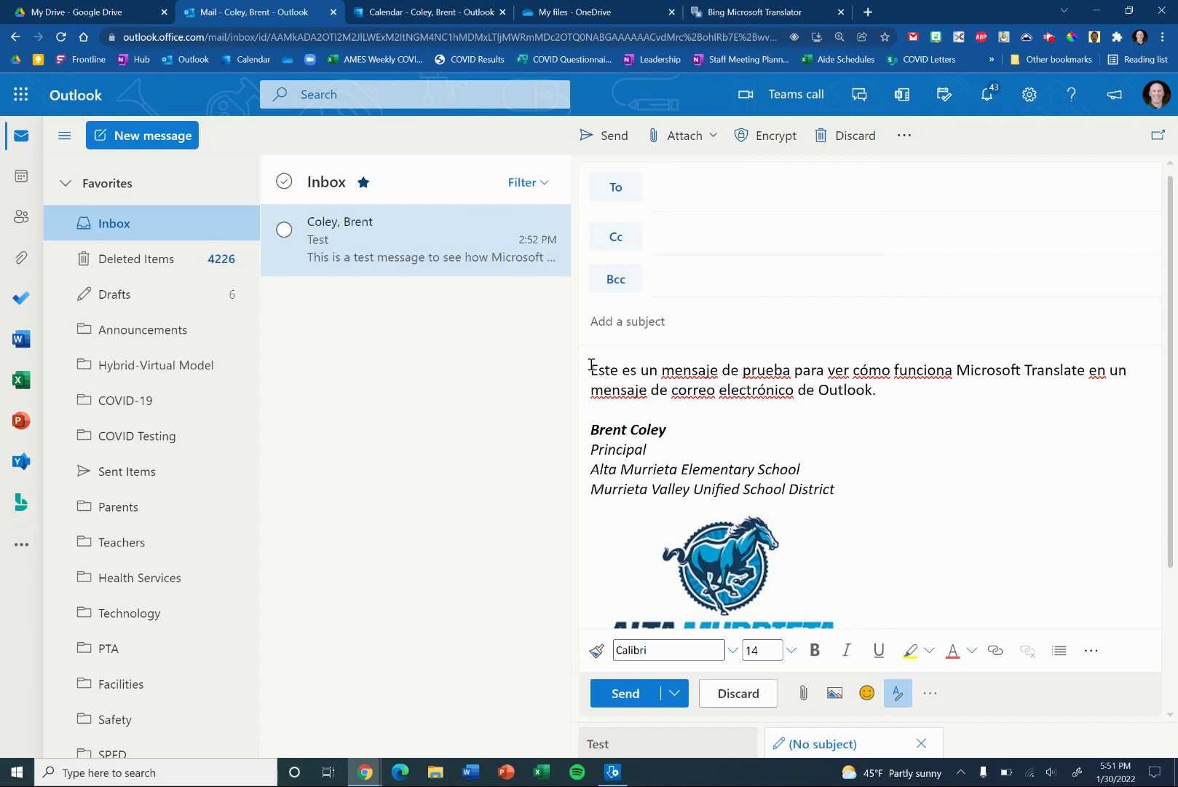
left_click(1048, 37)
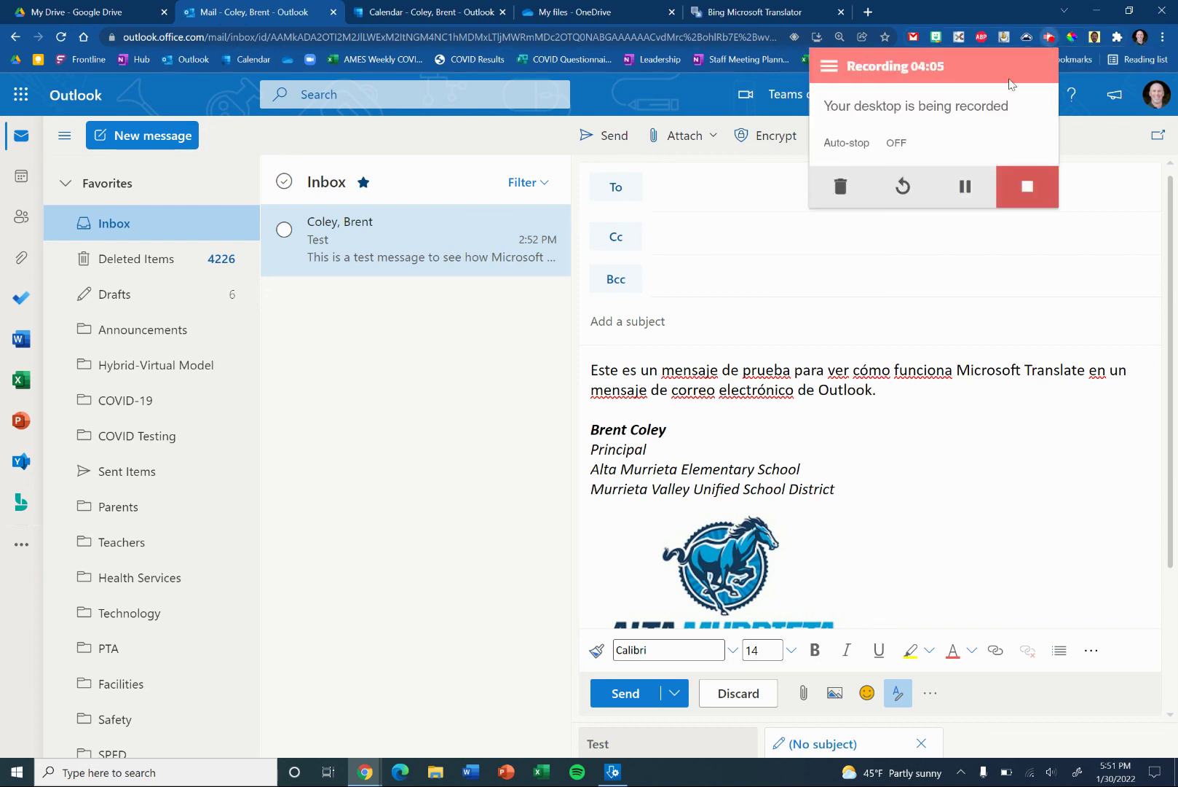